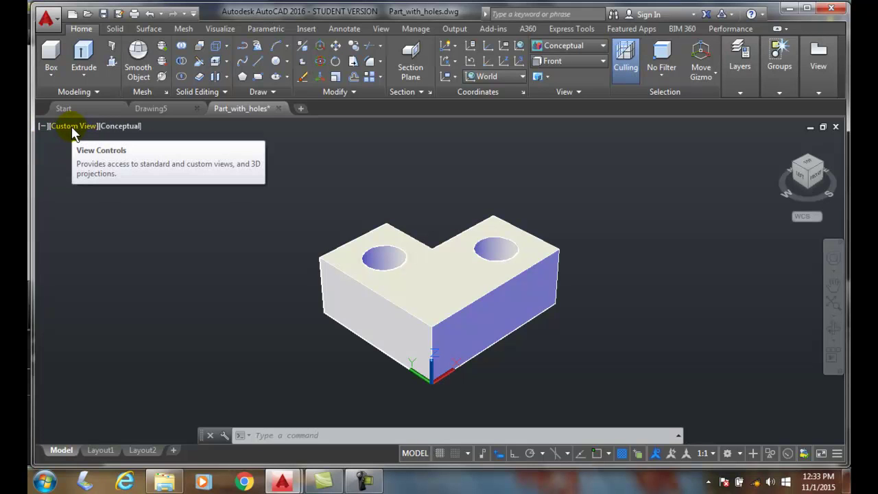
Step: Open the preset view menu from the viewport's [Custom View] label
left_click(72, 127)
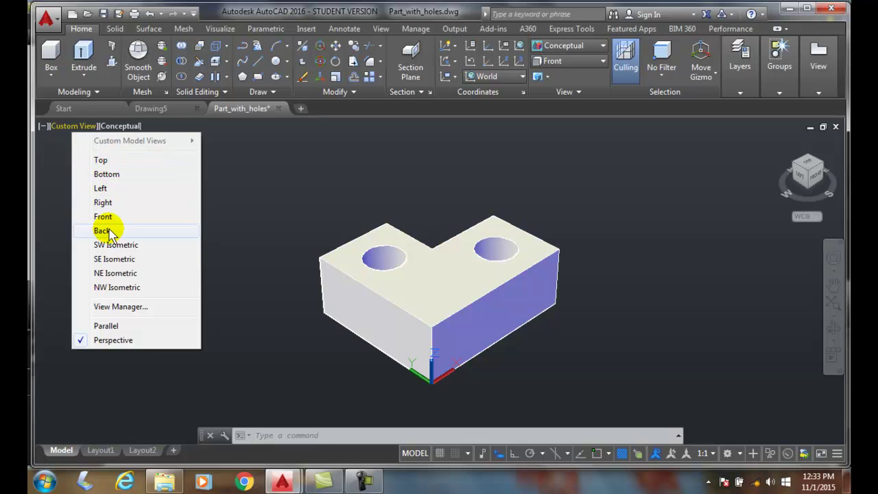
Step: Cycle the part through Top, Right and Front views, leaving the view menu open
left_click(102, 160)
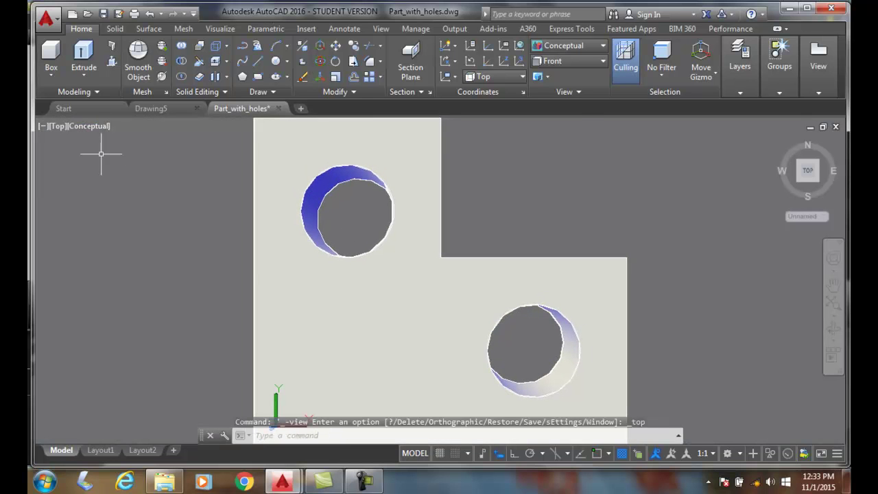
left_click(55, 126)
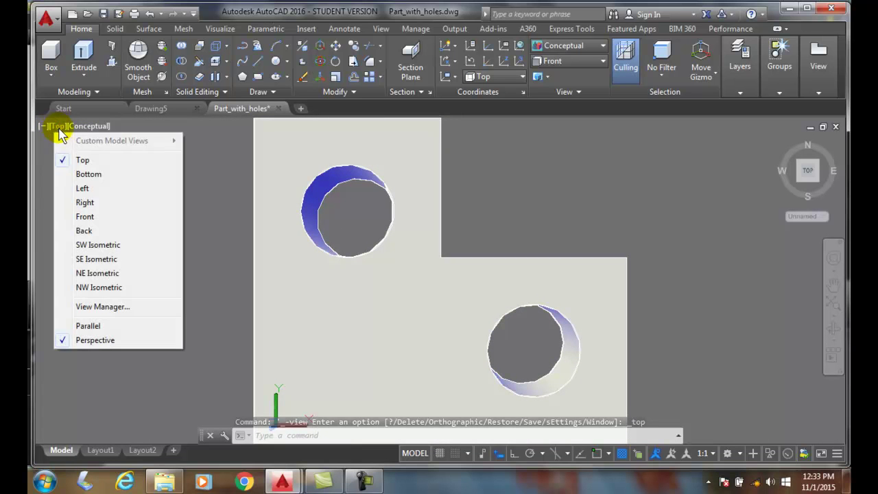
left_click(84, 202)
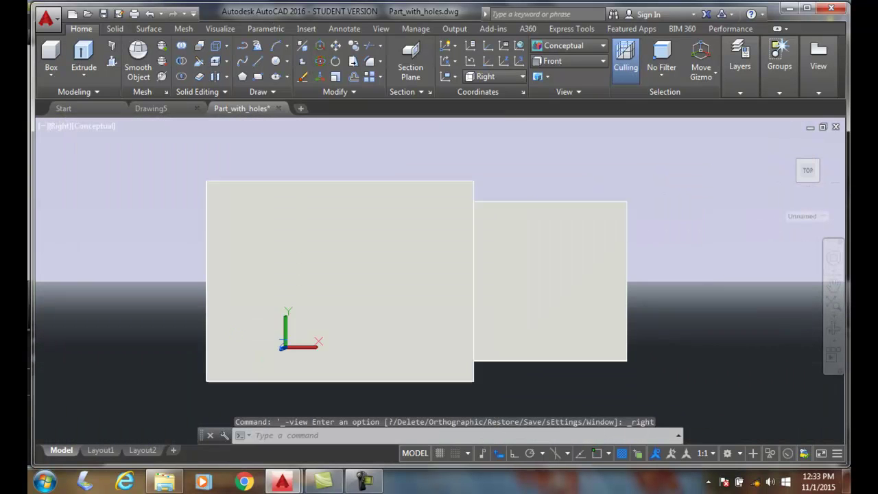
left_click(63, 128)
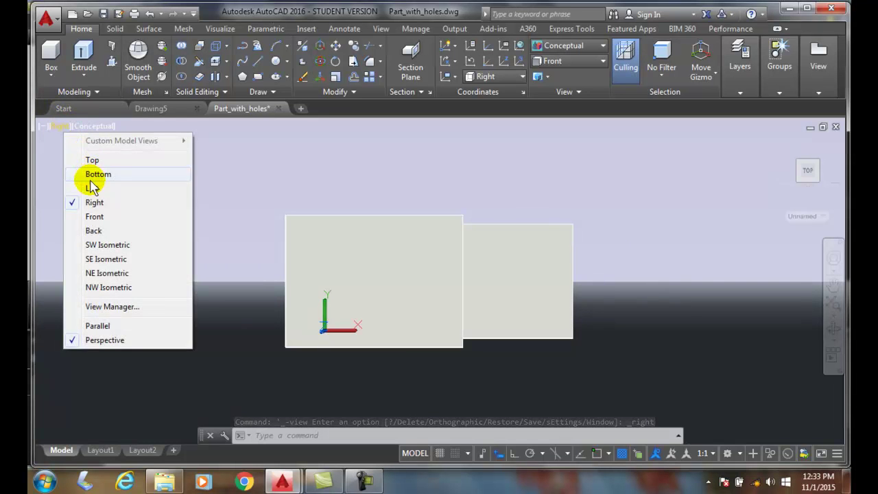
left_click(97, 218)
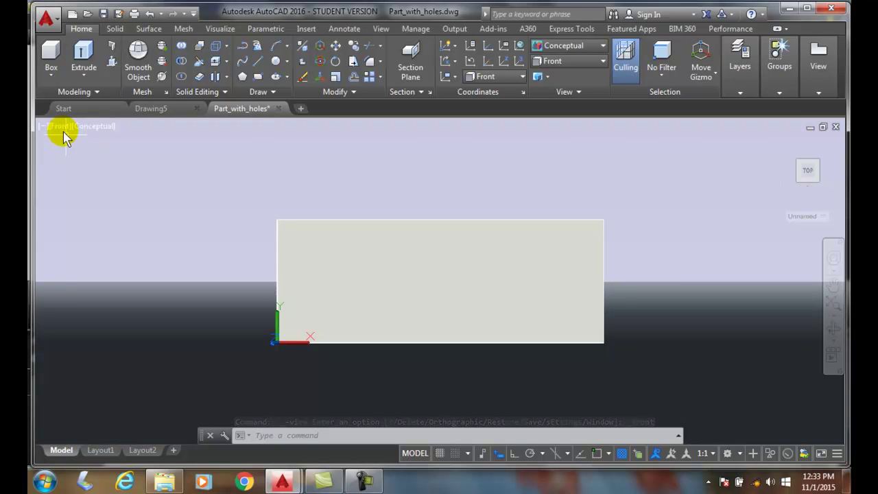
left_click(61, 128)
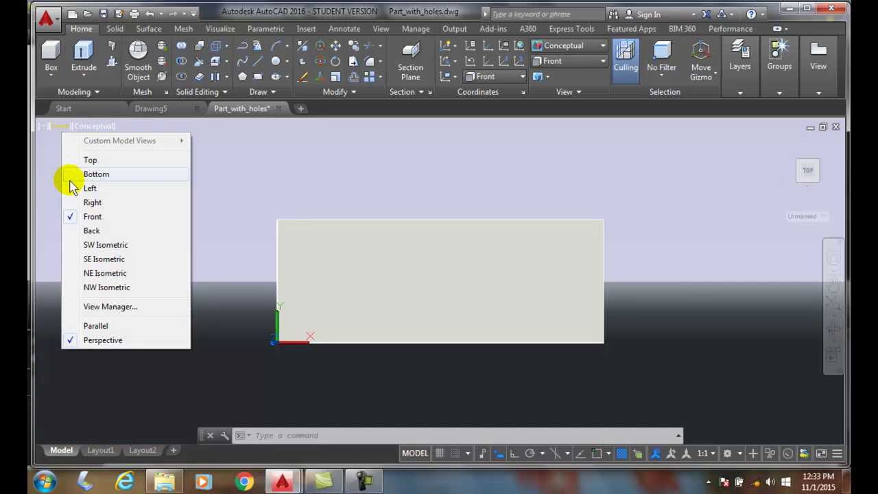
Step: Show the part in SW Isometric, then switch it to SE Isometric
left_click(107, 245)
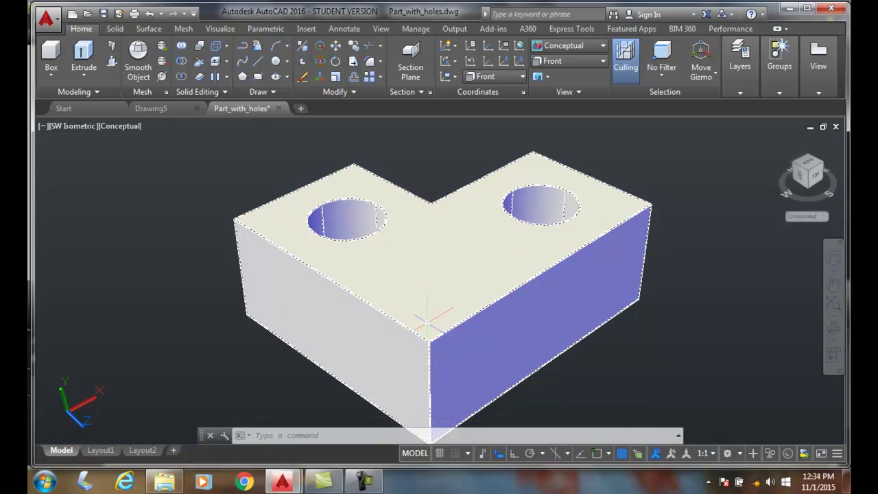
left_click(66, 125)
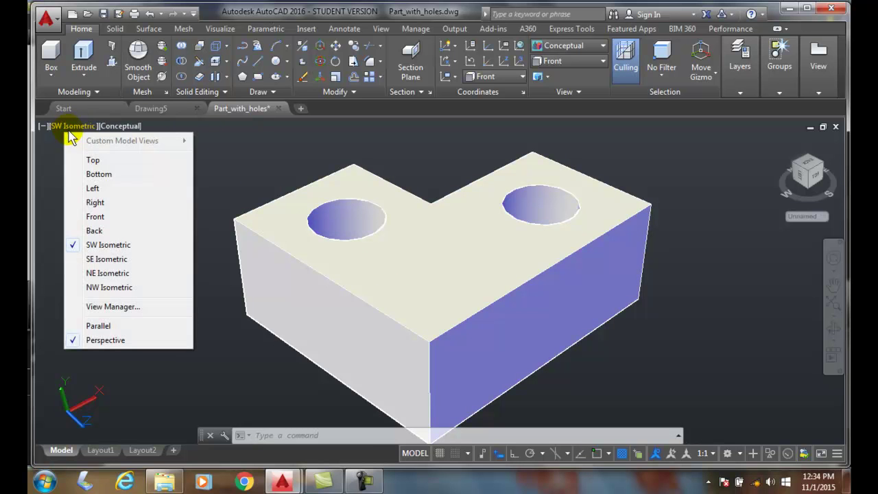
left_click(105, 259)
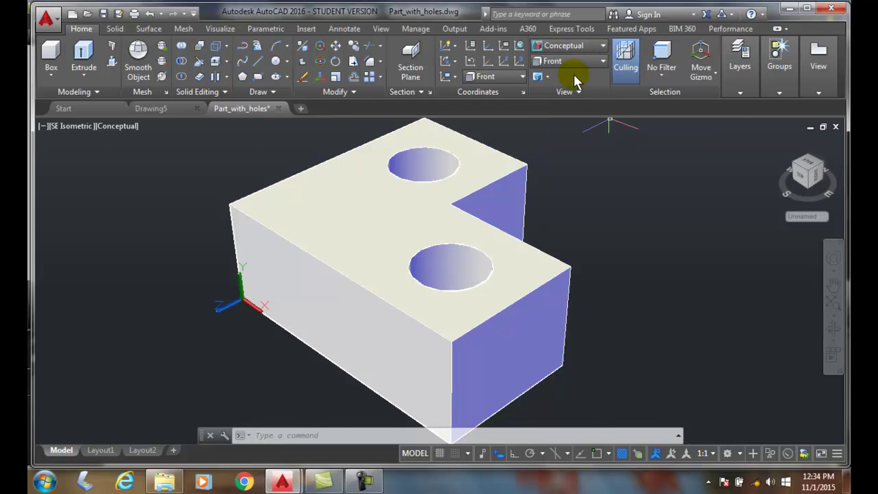
Step: Use the Home tab view dropdown to show NE Isometric, then NW Isometric
left_click(599, 60)
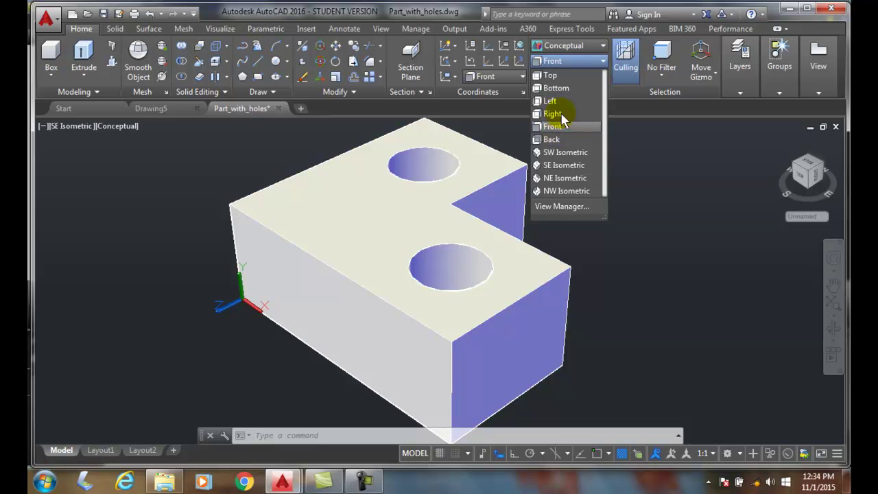
left_click(565, 178)
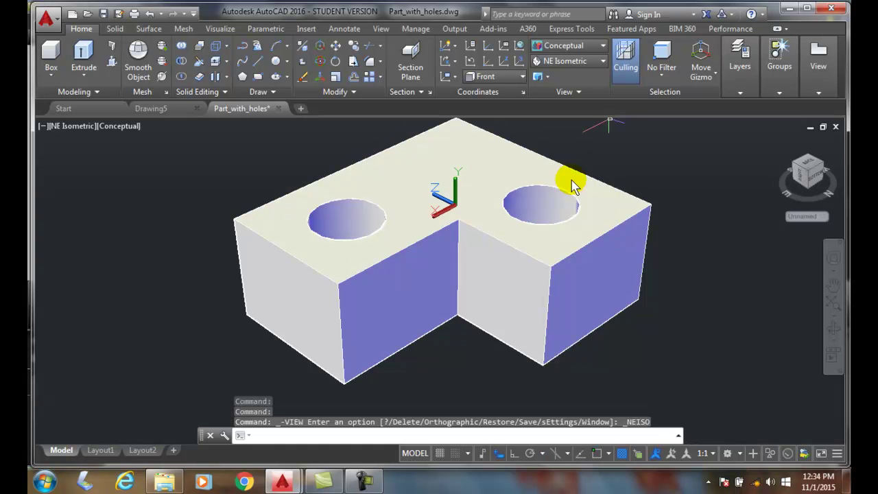
left_click(603, 61)
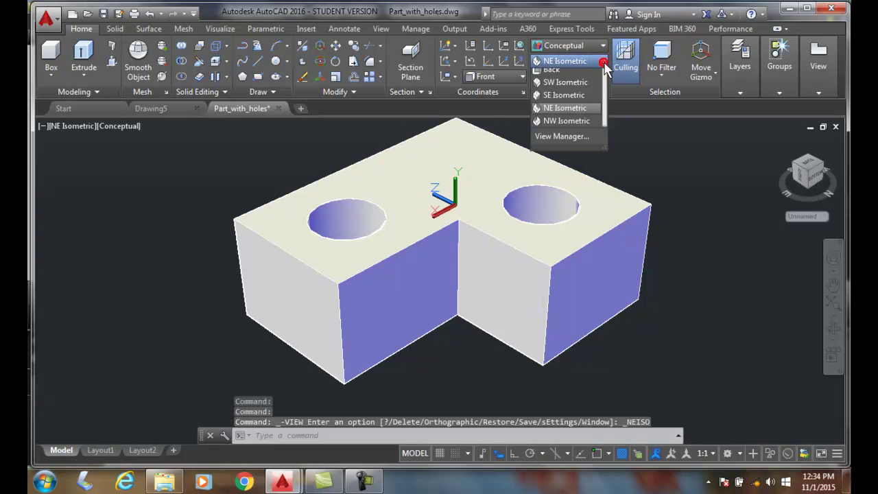
left_click(559, 186)
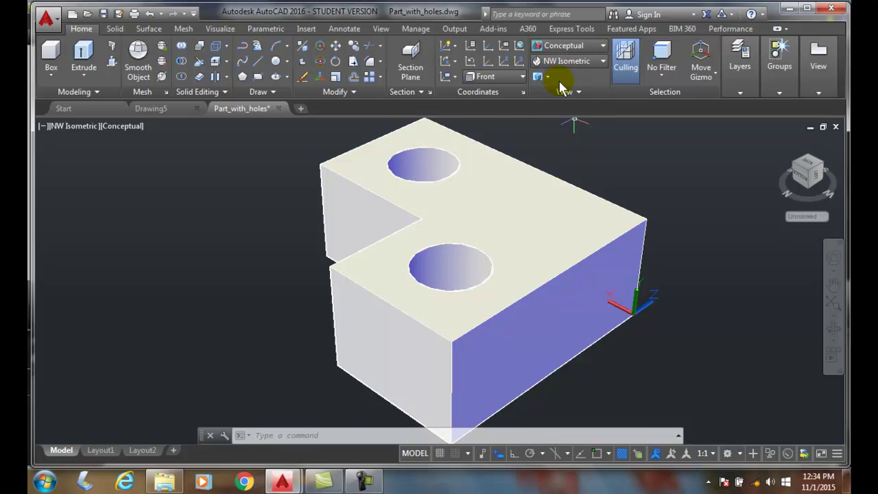
Step: On the Visualize tab, set the part's view to Top
left_click(221, 29)
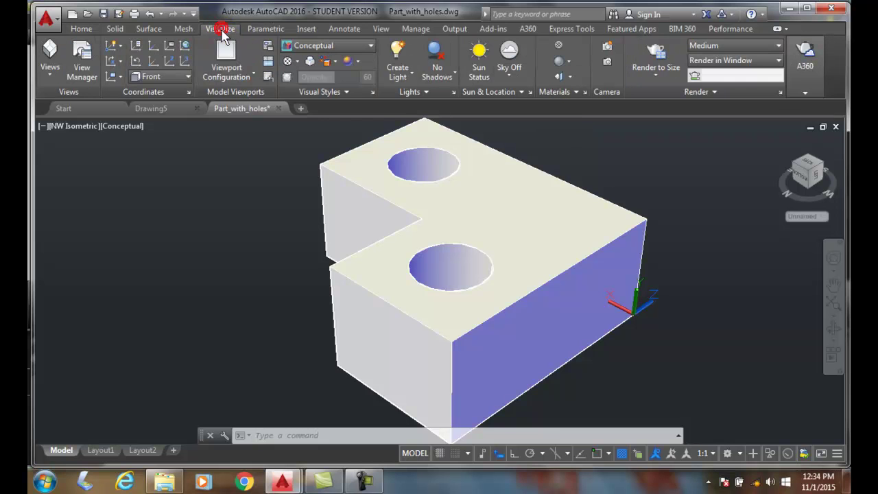
left_click(50, 74)
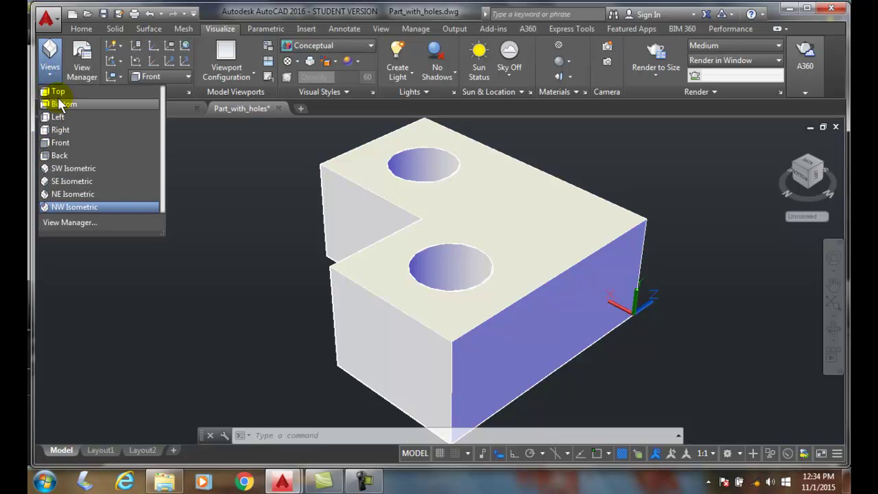
left_click(57, 93)
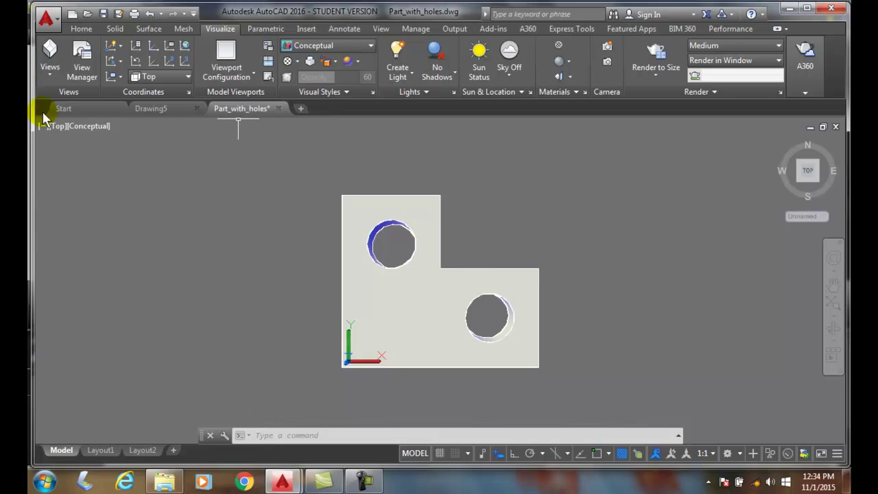
Step: Switch the part to SW Isometric view and return to the Home tab
left_click(56, 130)
left_click(56, 130)
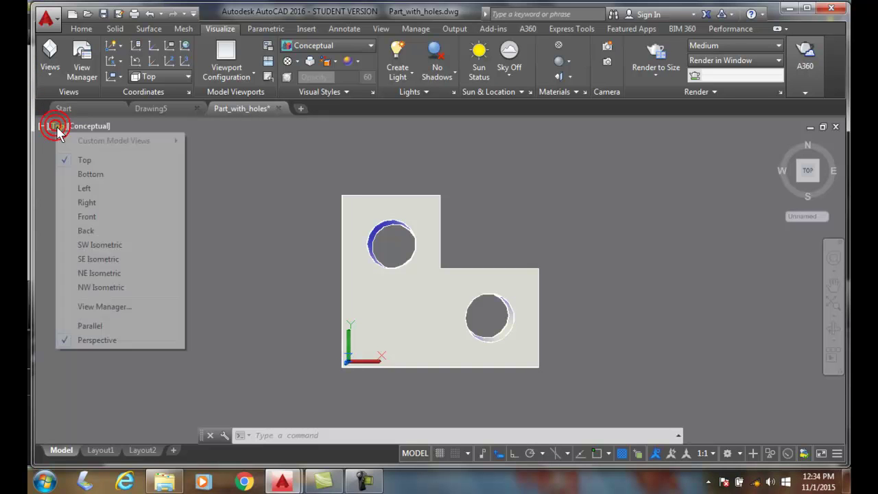
left_click(96, 245)
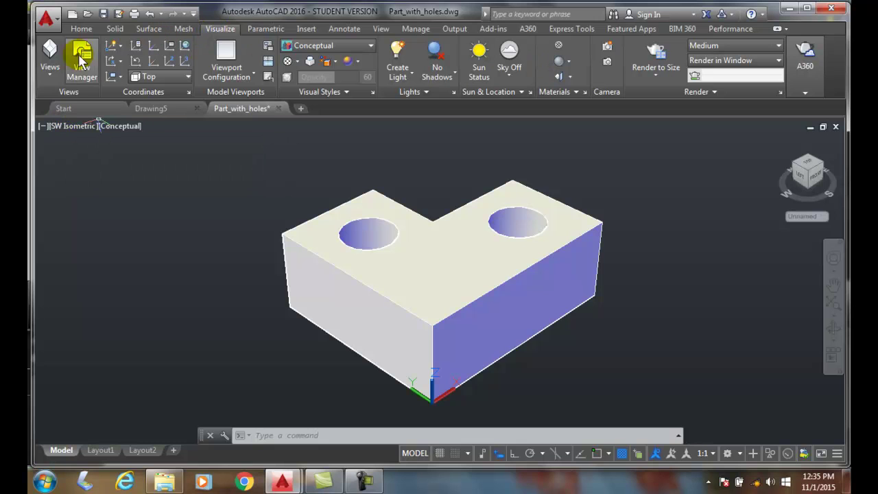
left_click(49, 79)
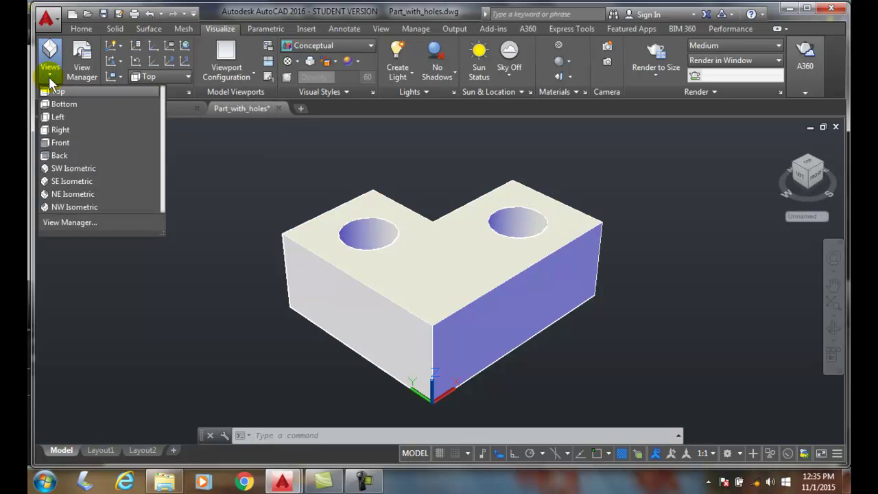
left_click(84, 28)
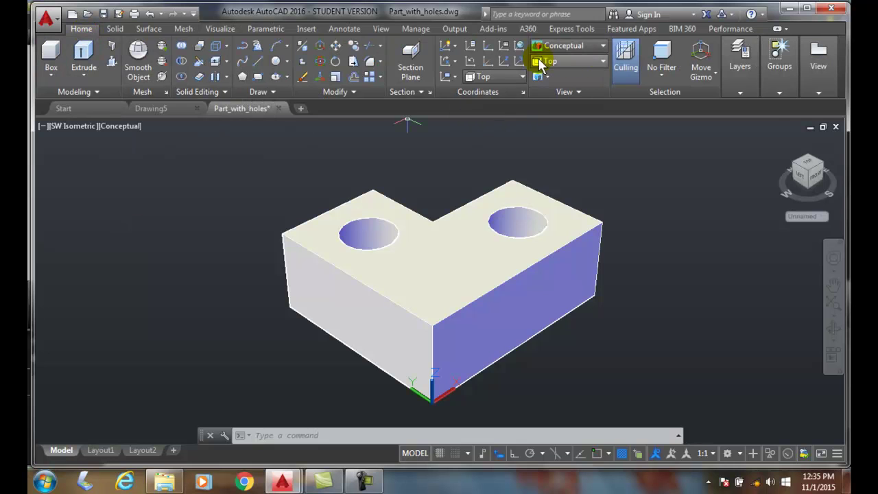
left_click(605, 60)
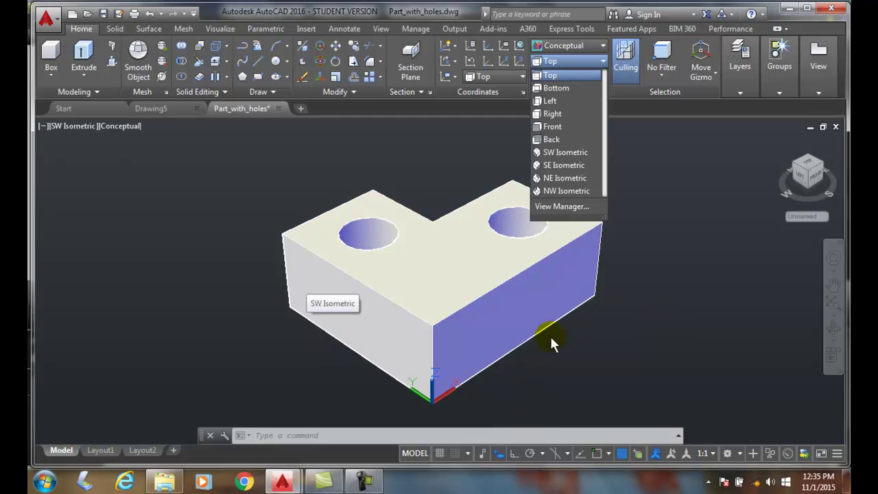
left_click(623, 339)
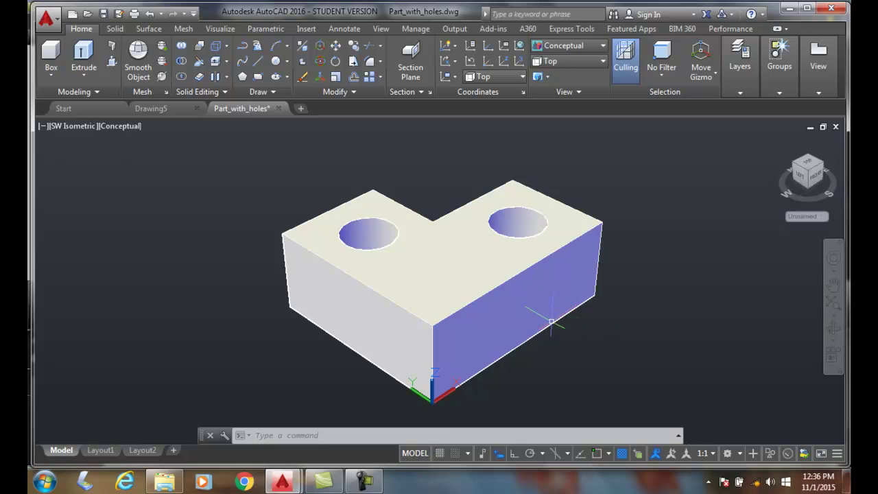
Step: Change the projection to Parallel and view the block from the Top
left_click(75, 126)
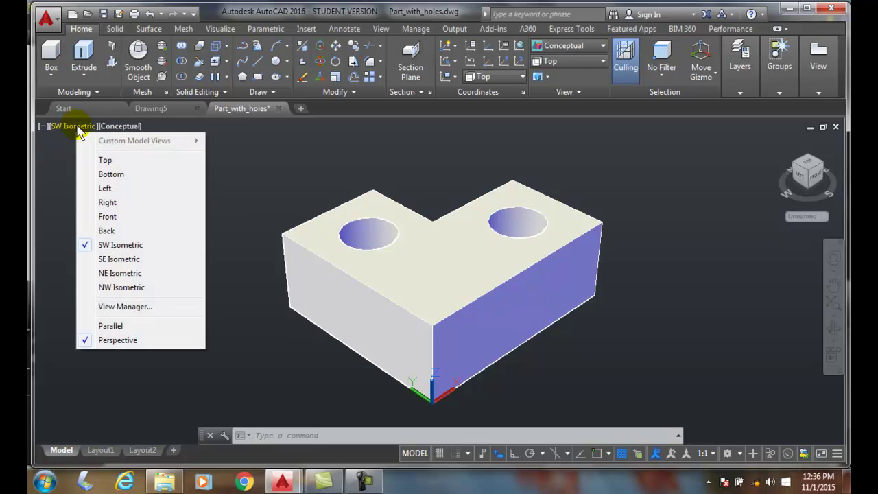
left_click(132, 327)
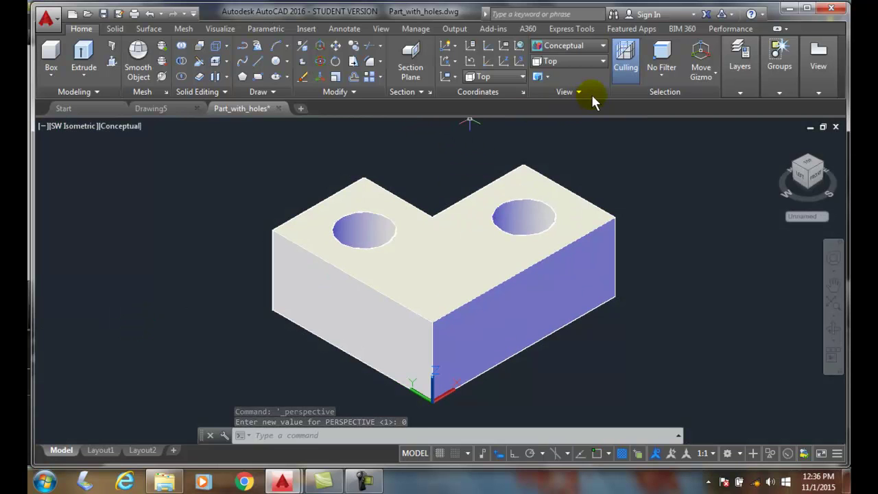
left_click(603, 61)
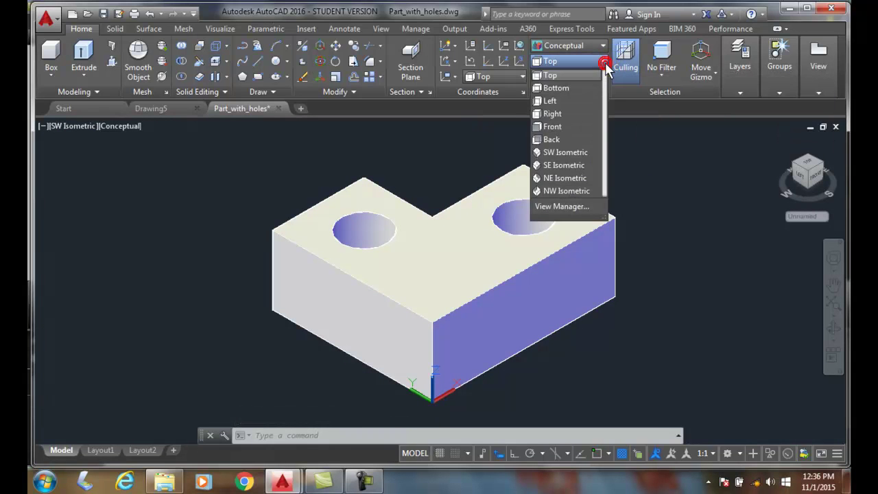
left_click(564, 76)
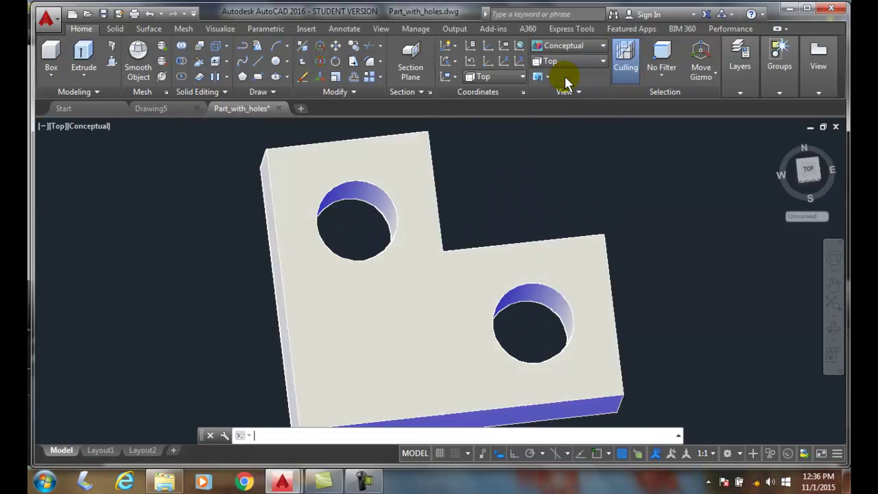
left_click(56, 130)
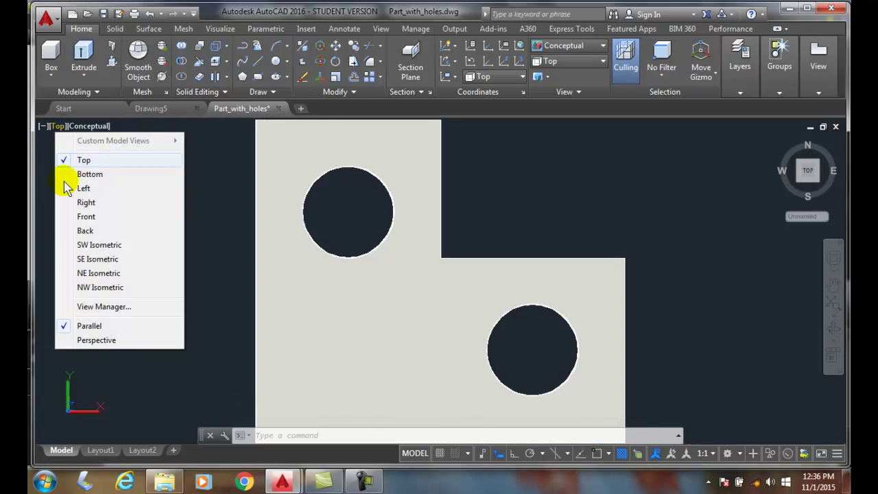
left_click(93, 341)
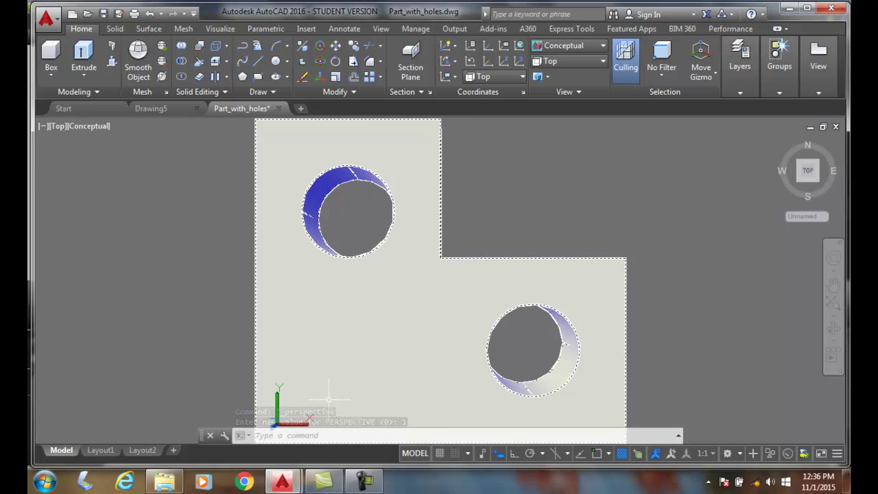
scroll(107, 278, "down", 3)
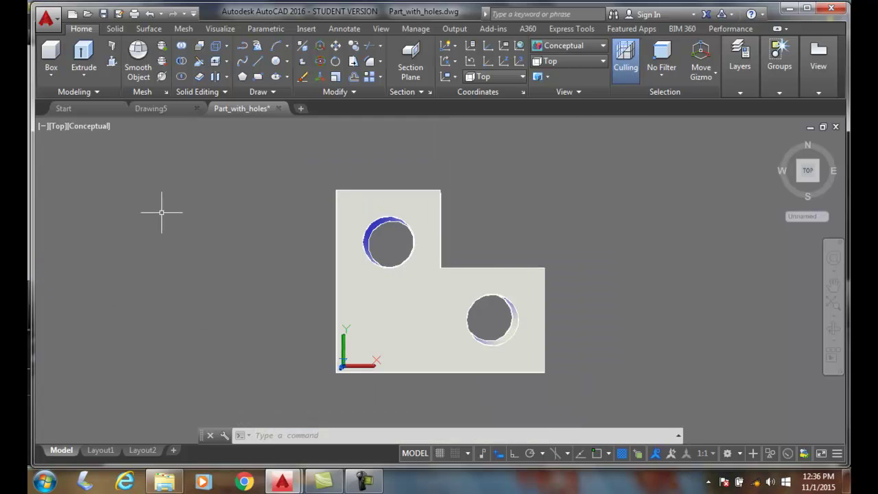
left_click(59, 128)
left_click(114, 326)
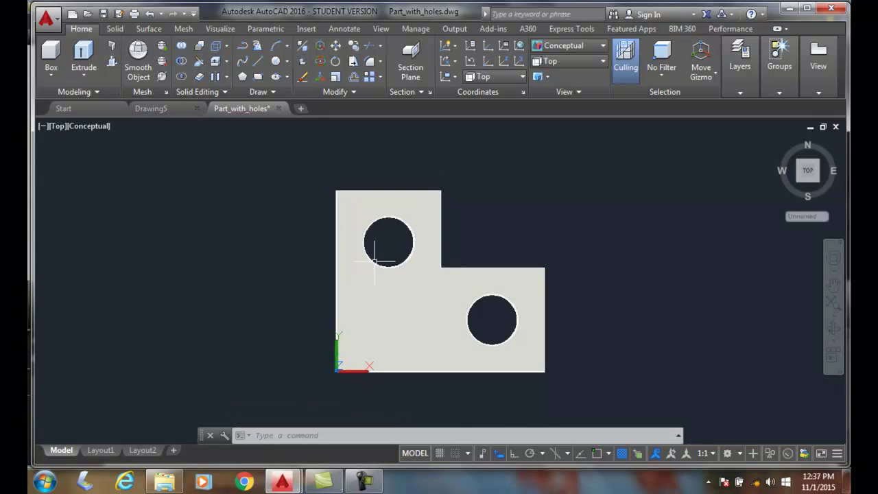
Step: Set the view to SW Isometric from the viewport's [Top] label menu
left_click(56, 128)
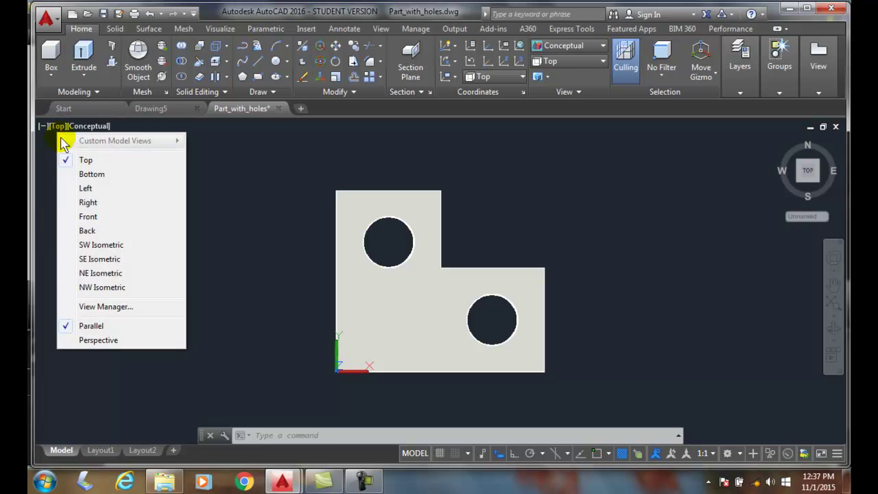
left_click(90, 247)
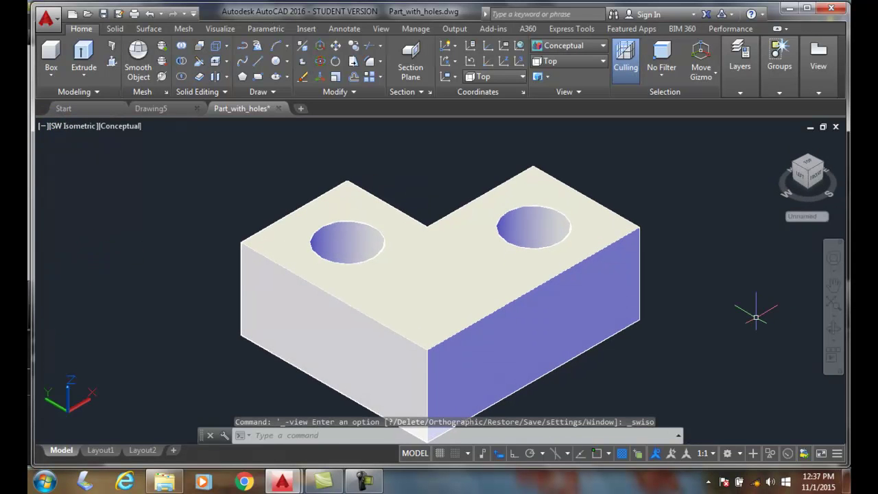